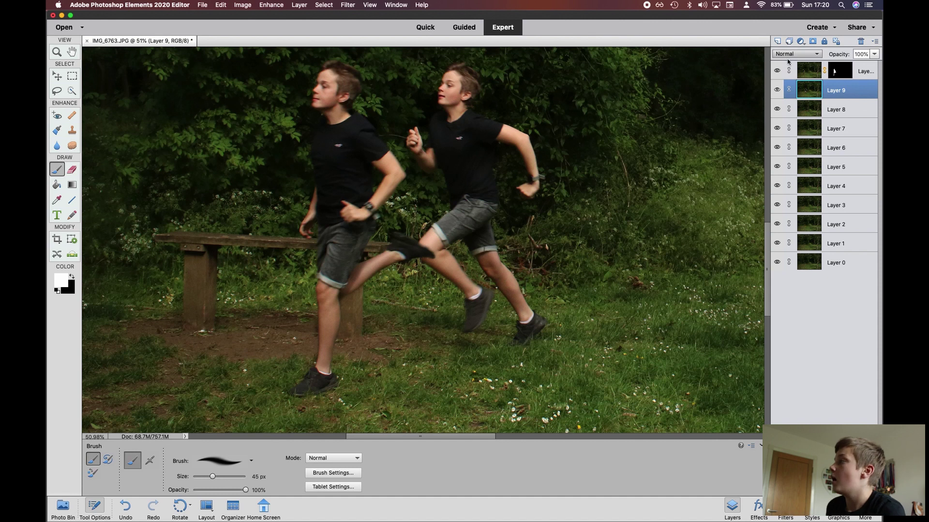
Hide the top layer and mask Layer 9 from a Quick Selection of the runner, including his head, arms and legs
click(778, 72)
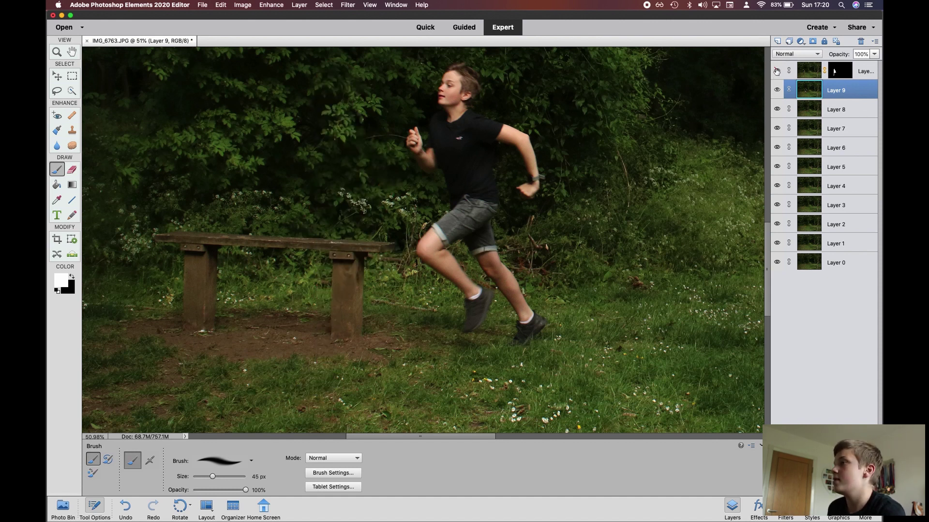
click(73, 91)
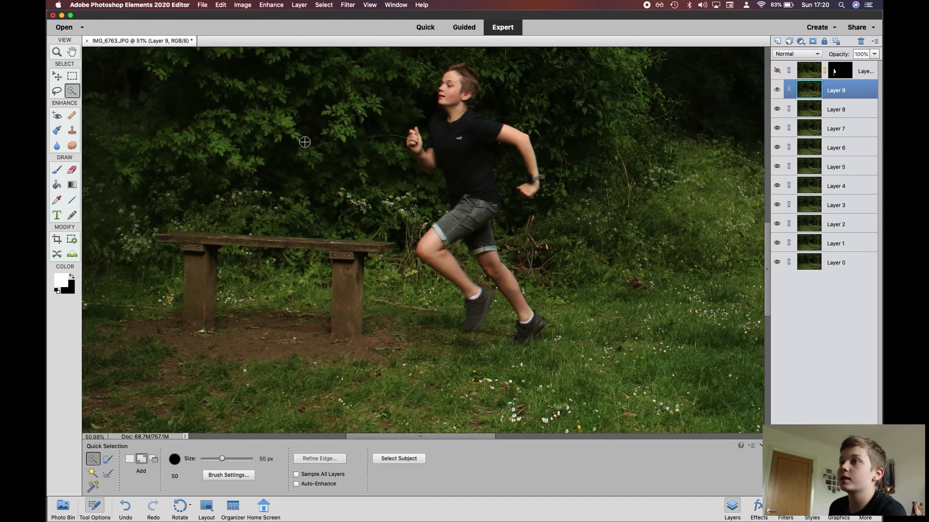
mouse_move(453, 175)
mouse_down()
mouse_move(467, 183)
mouse_move(446, 102)
mouse_move(450, 80)
mouse_move(465, 73)
mouse_move(472, 93)
mouse_move(465, 67)
mouse_up()
drag(426, 162, 414, 132)
click(458, 227)
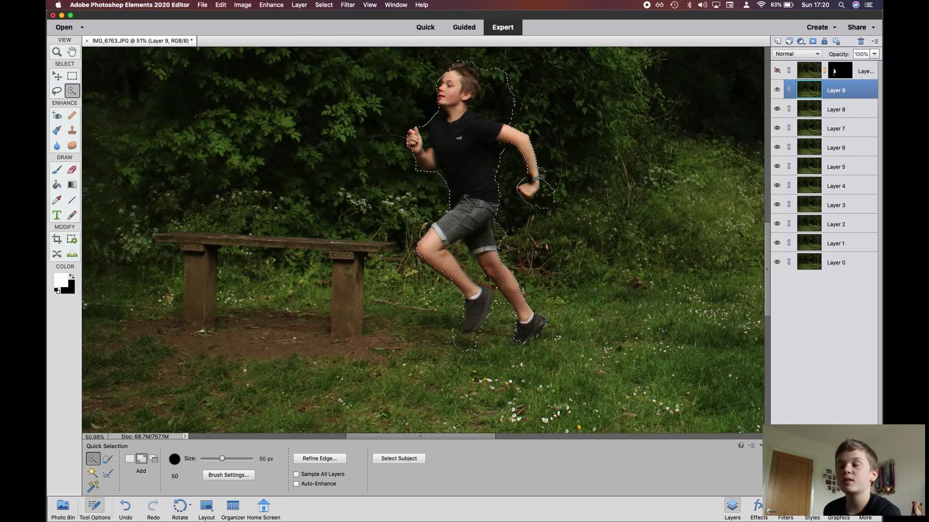
click(813, 42)
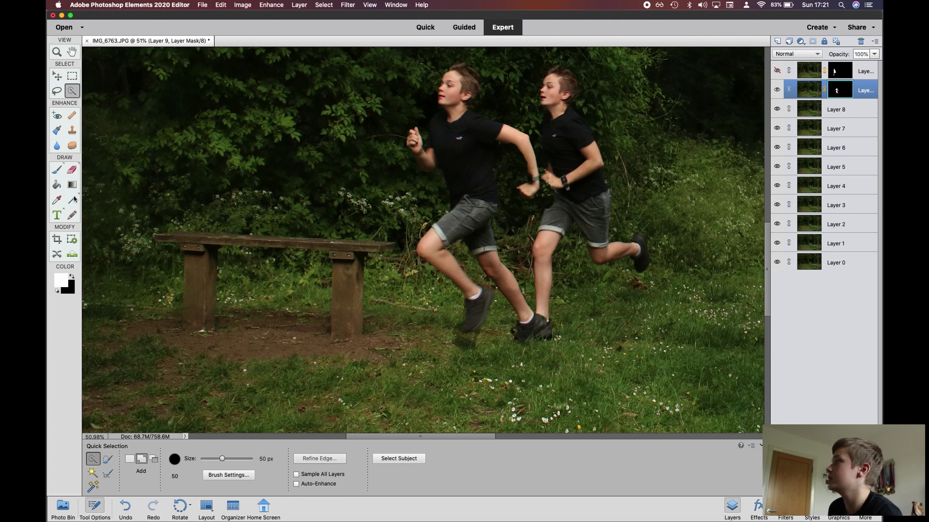
Brush black on Layer 9's mask beneath the runner's rear shoe to remove the stray dark patch of grass
click(57, 170)
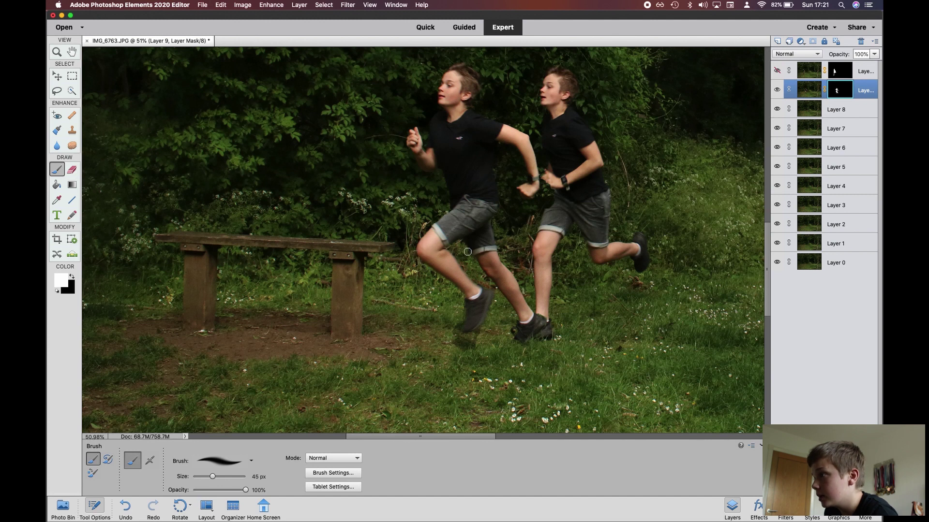
click(73, 275)
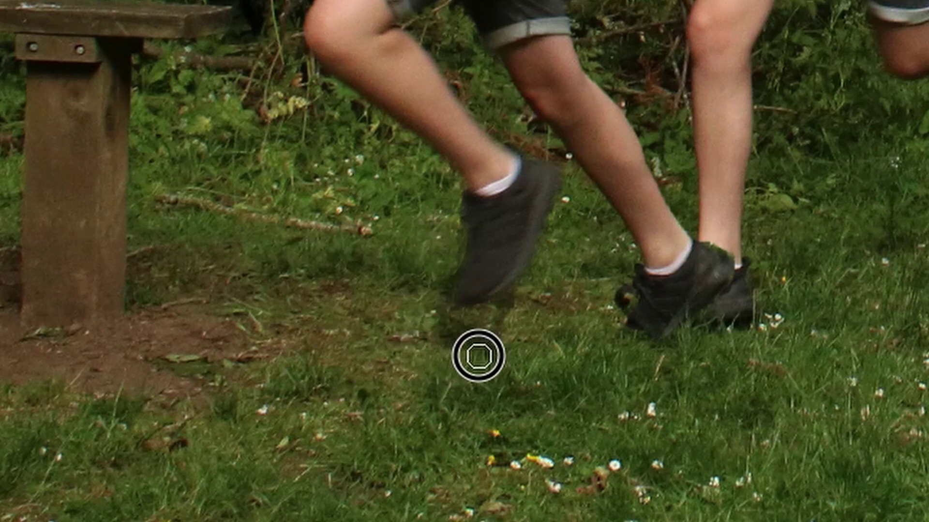
mouse_move(512, 302)
mouse_down()
mouse_move(450, 315)
mouse_move(489, 331)
mouse_move(443, 313)
mouse_up()
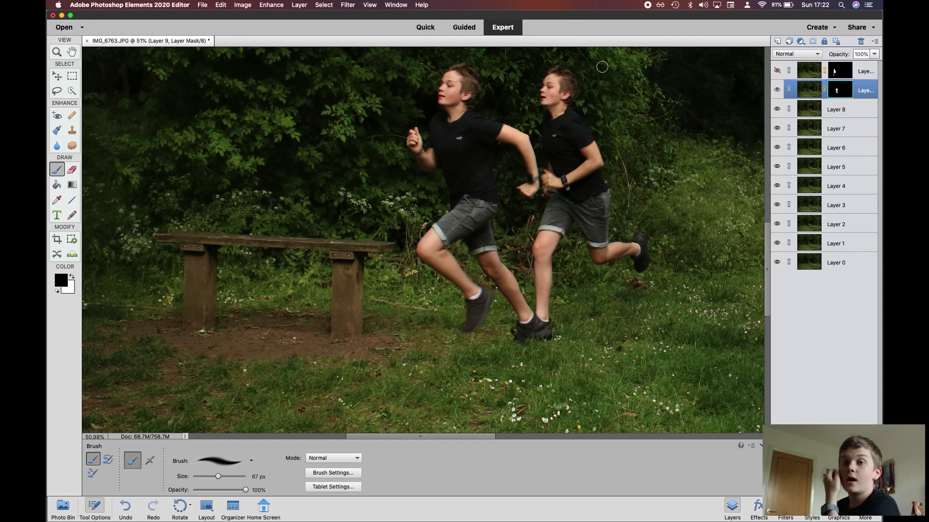
Toggle the visibility of Layer 9 and the top layer to check the masked runners together with the one on Layer 8
click(778, 89)
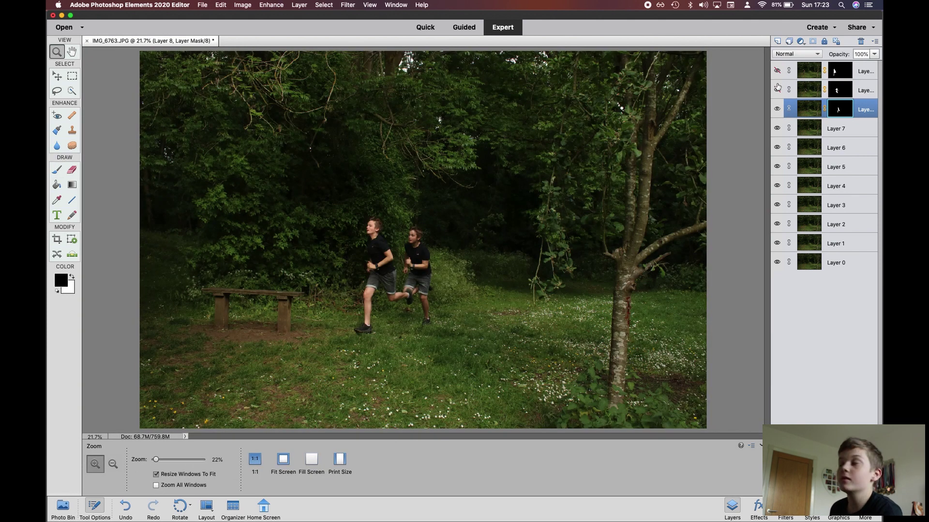
click(777, 90)
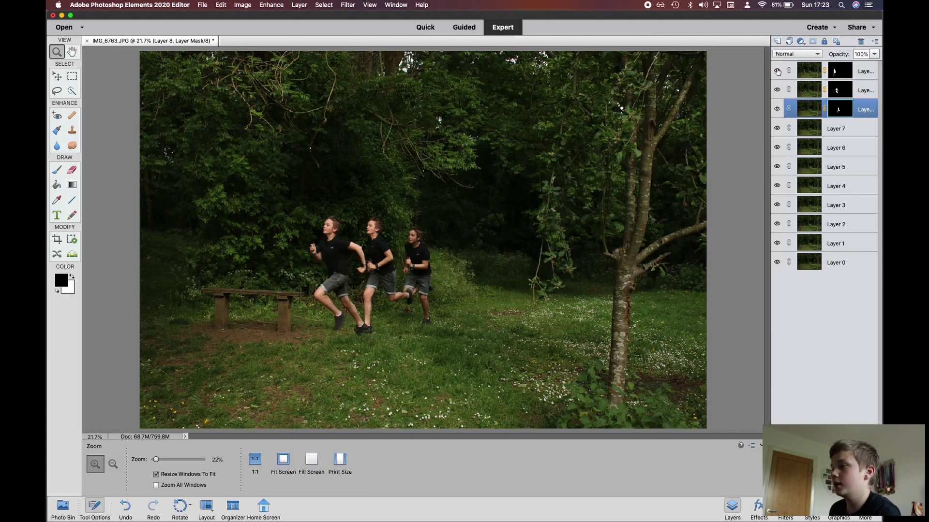
click(778, 71)
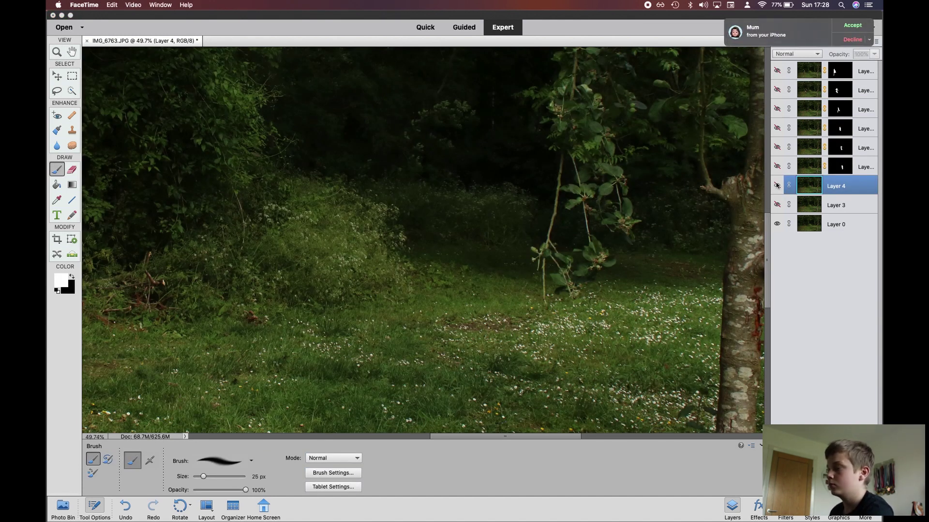
Show Layer 4 to work on its runner, and make Layer 3 active with Layer 4 hidden above it
click(777, 186)
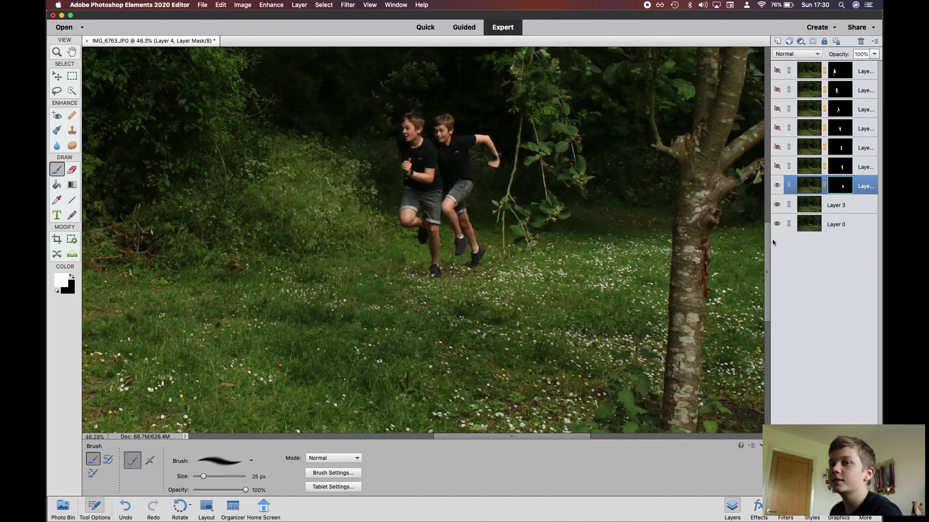
click(818, 209)
click(777, 186)
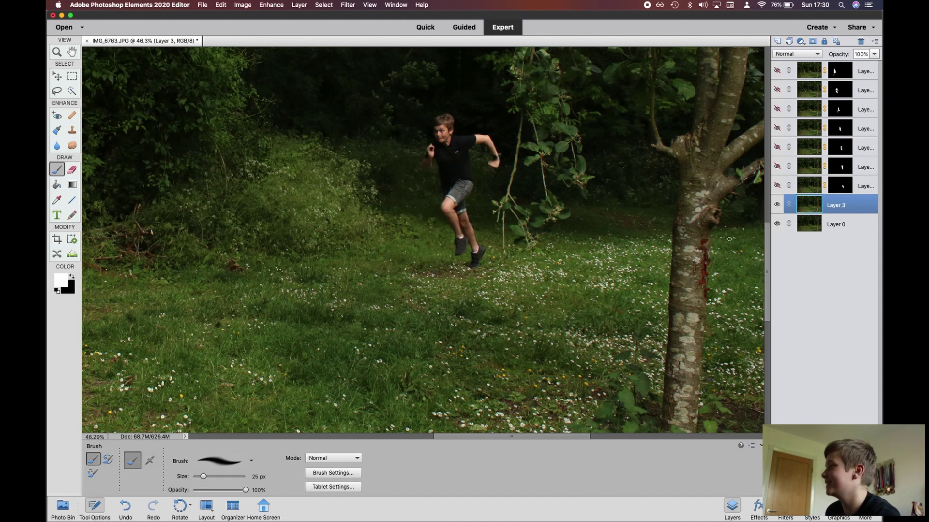
Show all the masked layers above Layer 3 again and check the full sequence of runners up close and as a whole
click(777, 186)
click(777, 166)
click(777, 147)
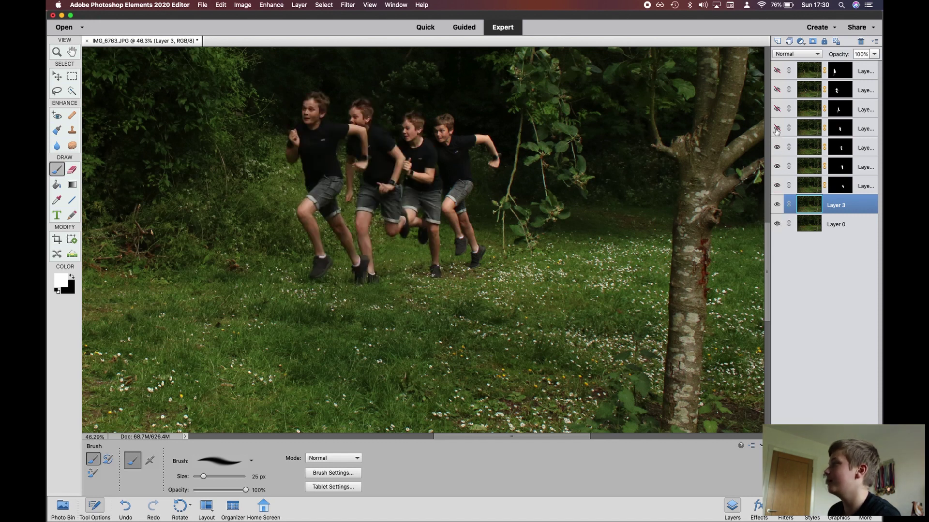
click(777, 128)
click(777, 108)
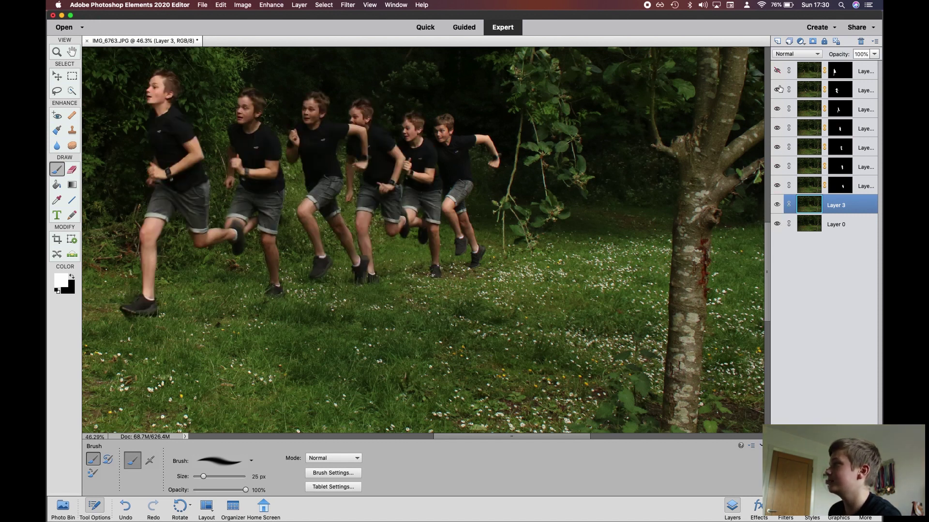
click(778, 89)
scroll(503, 163, down, 3)
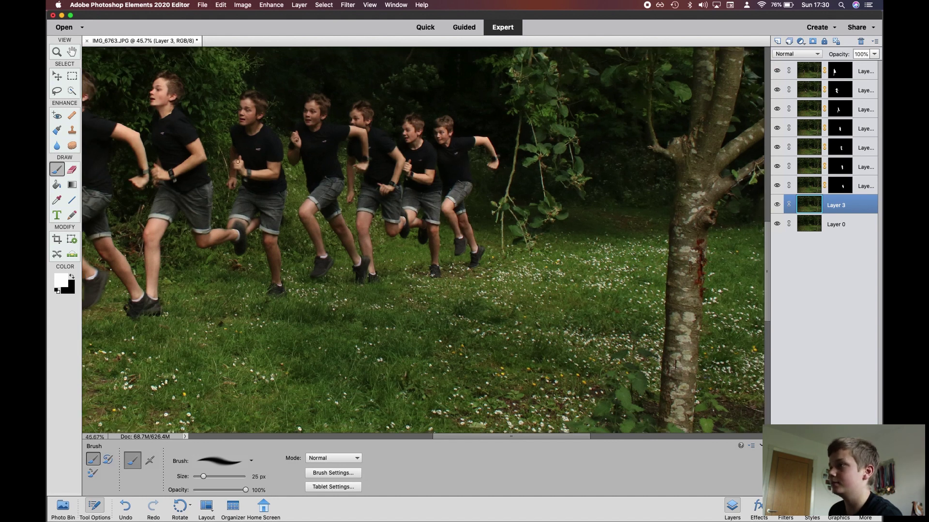
scroll(237, 161, up, 10)
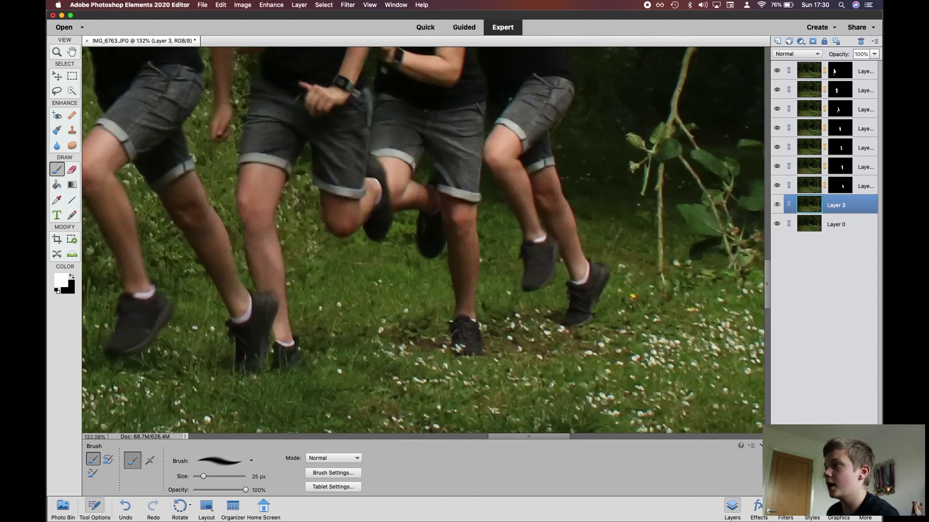
scroll(323, 160, down, 15)
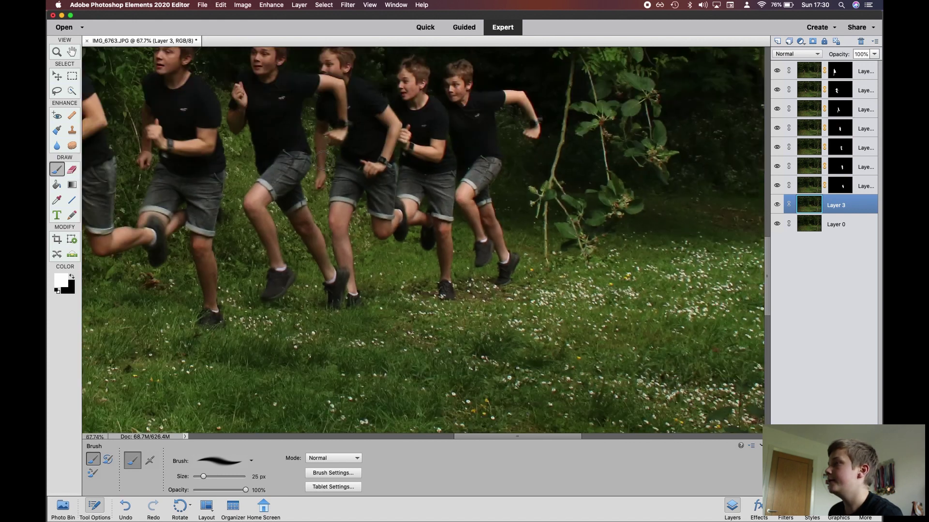
key(z)
key(super+0)
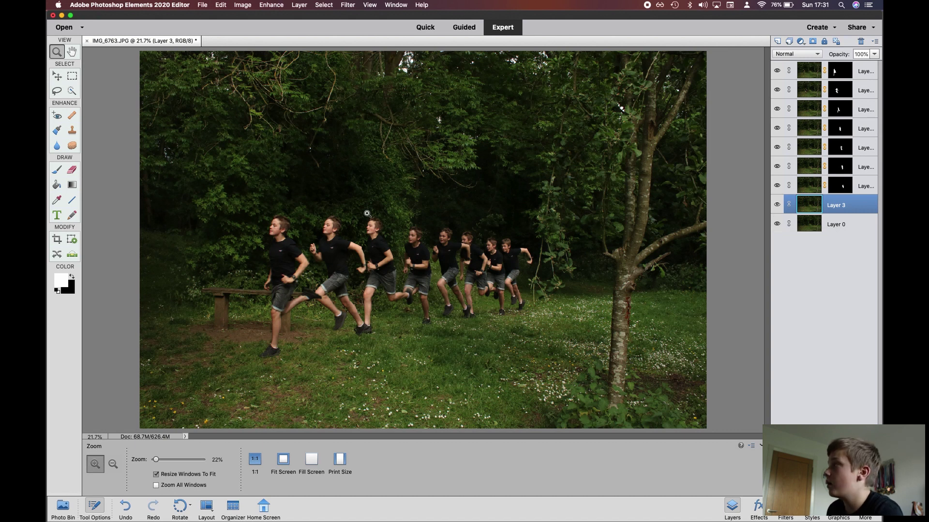
Set the opacity of Layer 9 to 90% and of Layer 8 to 80%
click(860, 70)
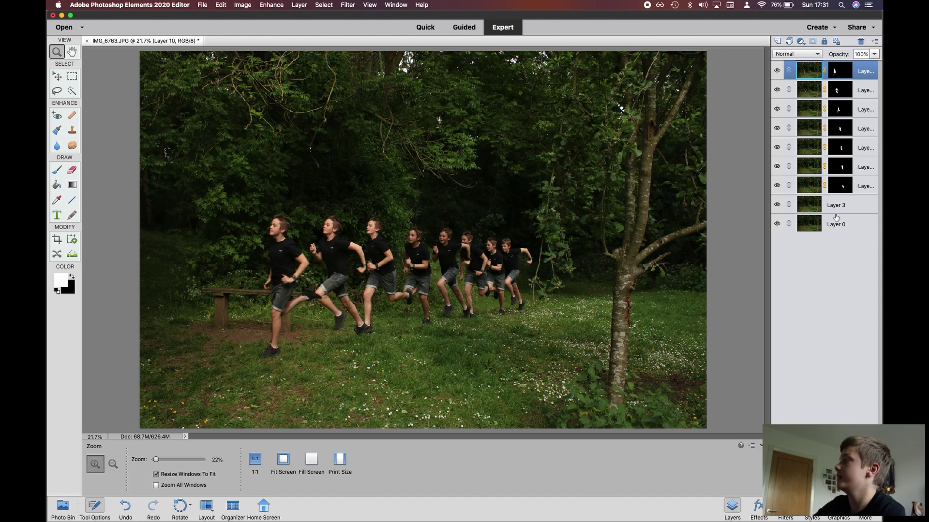
click(802, 90)
click(856, 53)
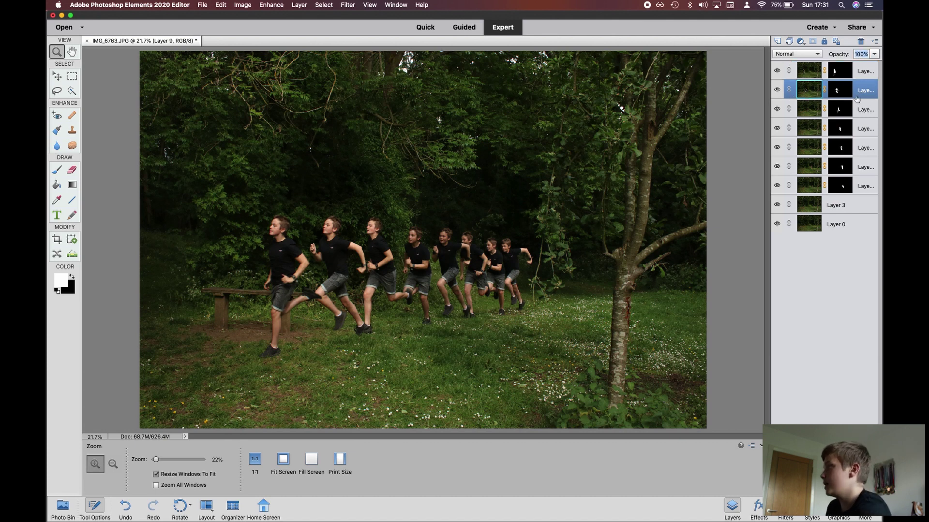
click(844, 109)
text(80)
Reduce the opacity of Layers 7 and 6 progressively and set Layer 5's opacity to 50%
click(834, 135)
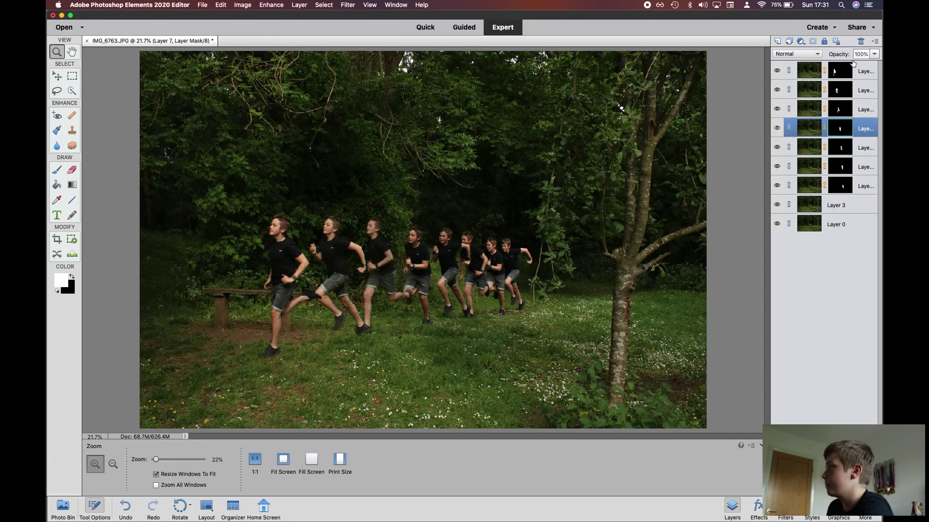
click(809, 148)
click(840, 167)
click(859, 55)
text(50)
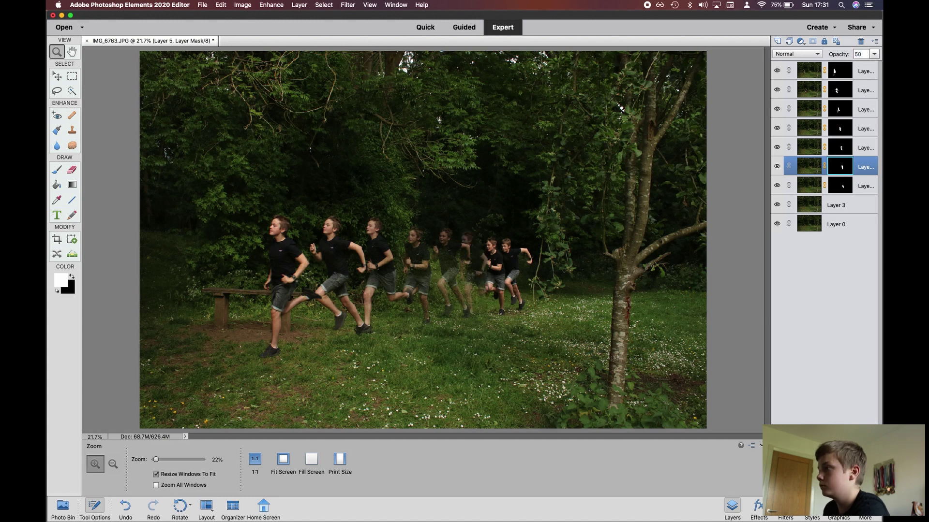
Set Layer 4's opacity to 40% and fade the rearmost runner on Layer 3 further
click(840, 186)
text(40)
click(827, 203)
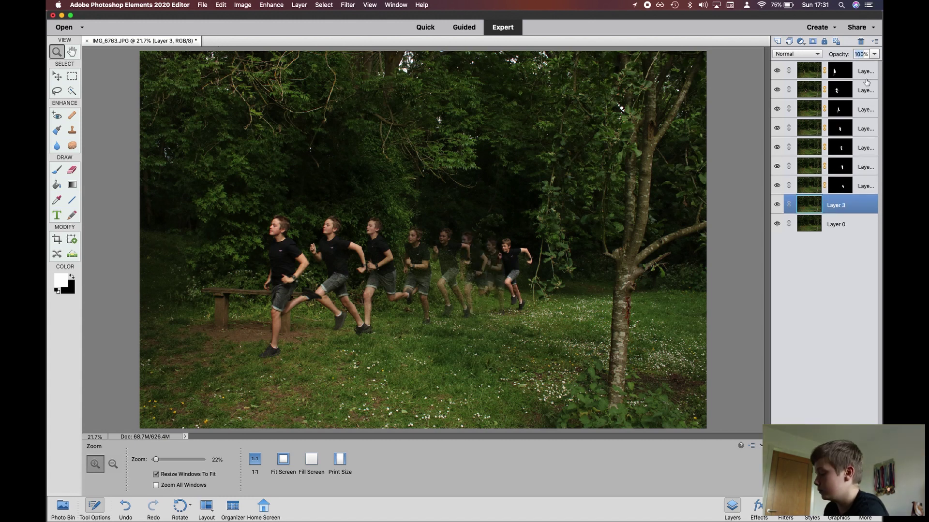
key(3)
Check Layer 9's opacity and set Layer 8's opacity to 75%
click(863, 91)
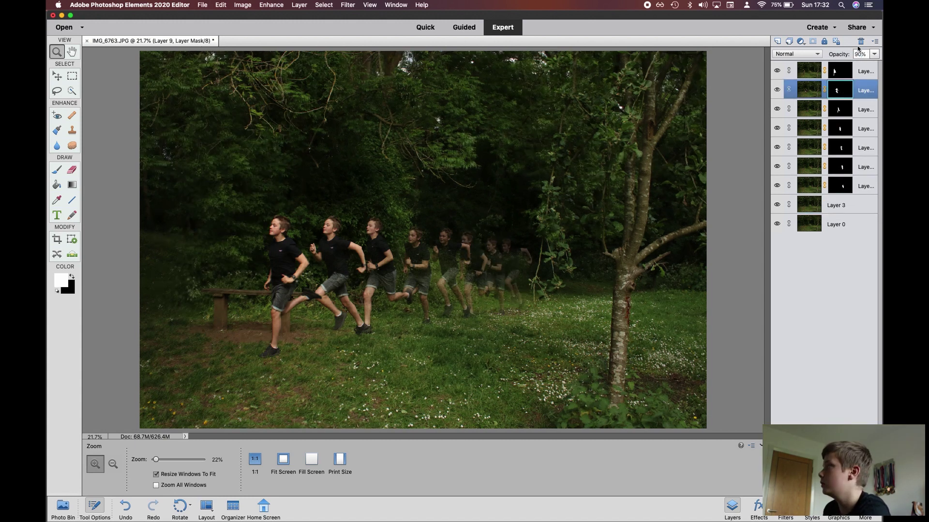
click(840, 109)
click(860, 54)
text(75)
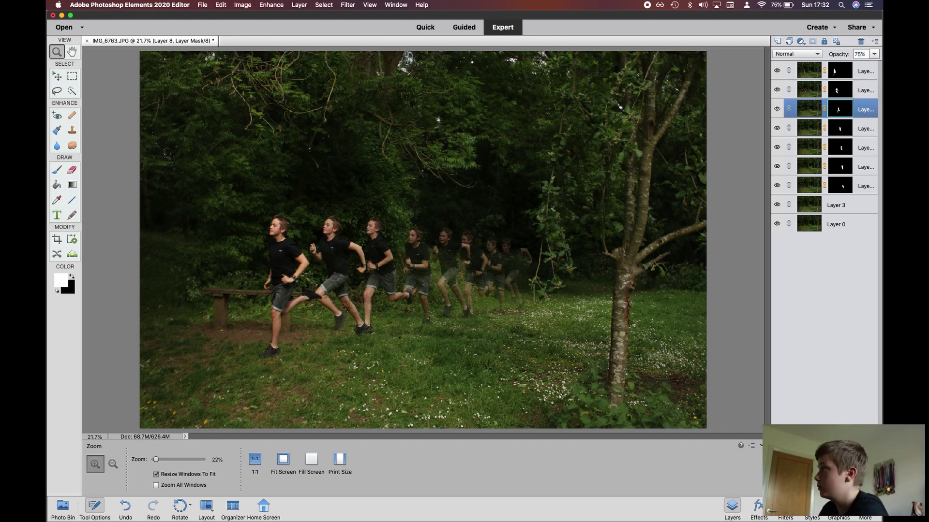